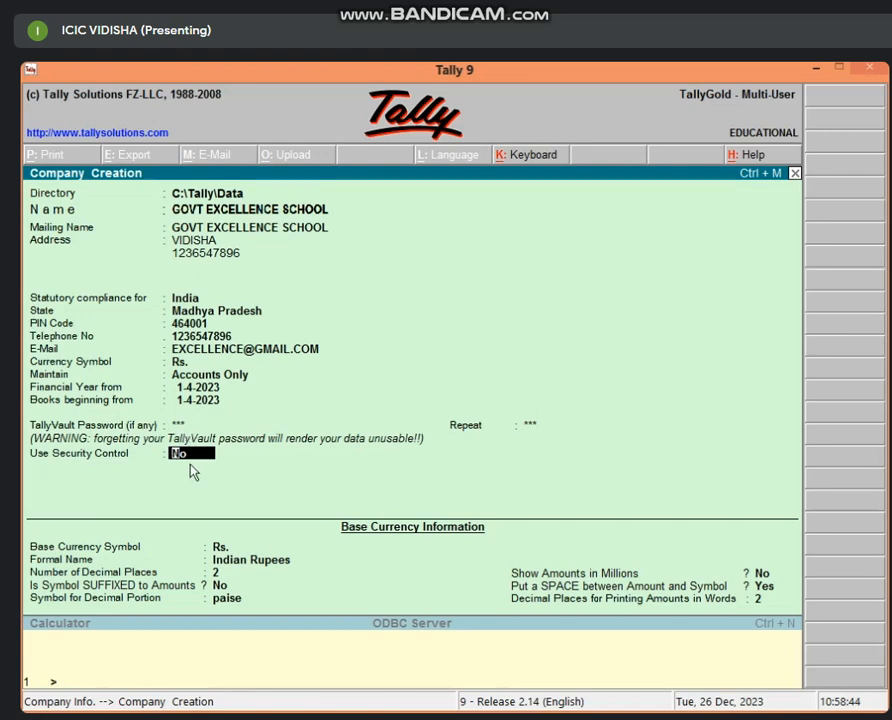
Turn on security control and set an administrator user name with a password, entered twice to confirm.
{"action": "key", "text": "Return"}
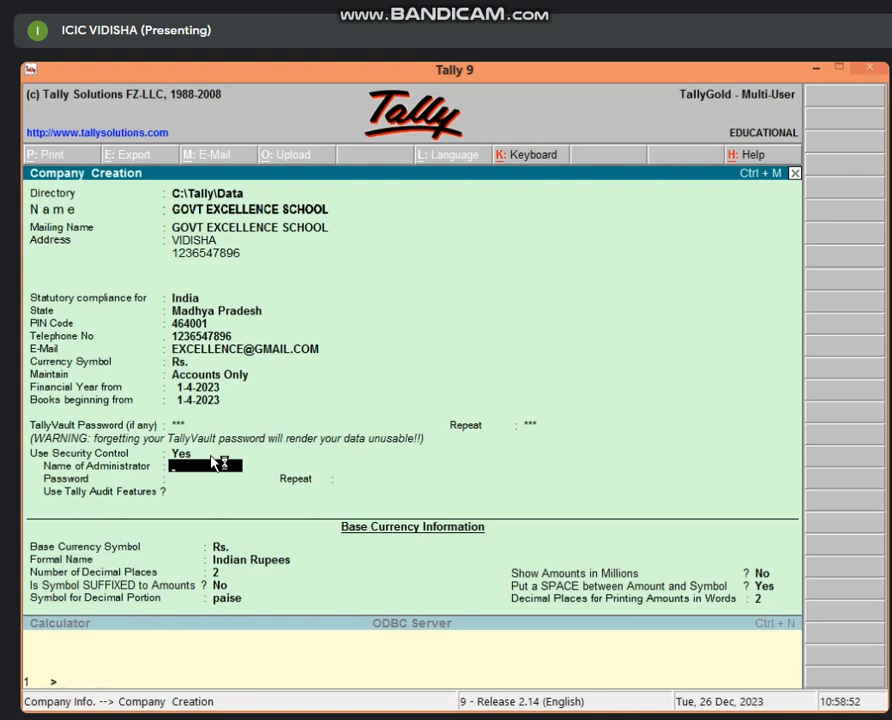
{"action": "key", "text": "Return"}
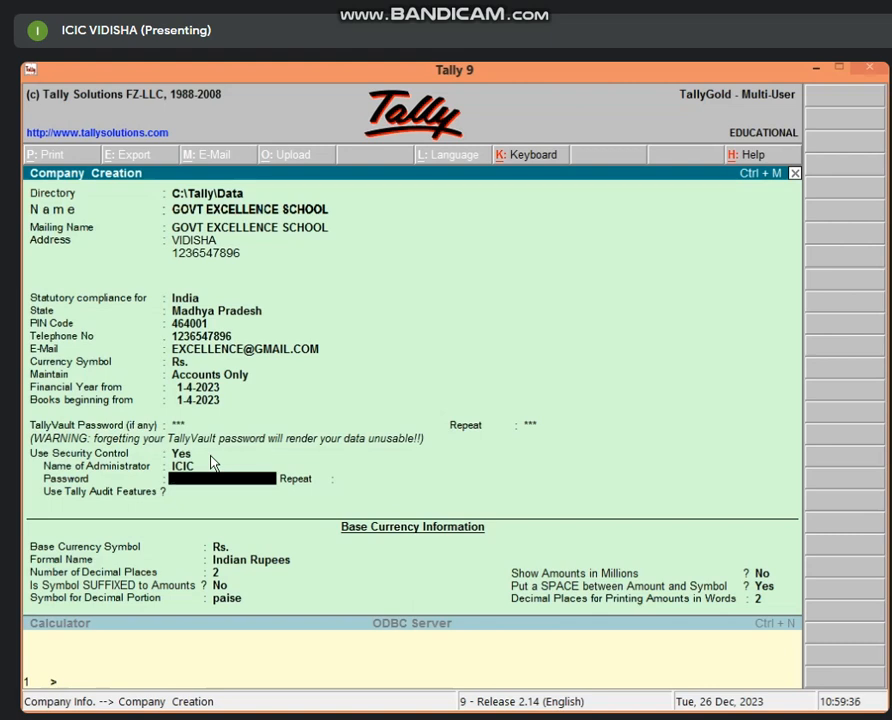
{"action": "key", "text": "Return"}
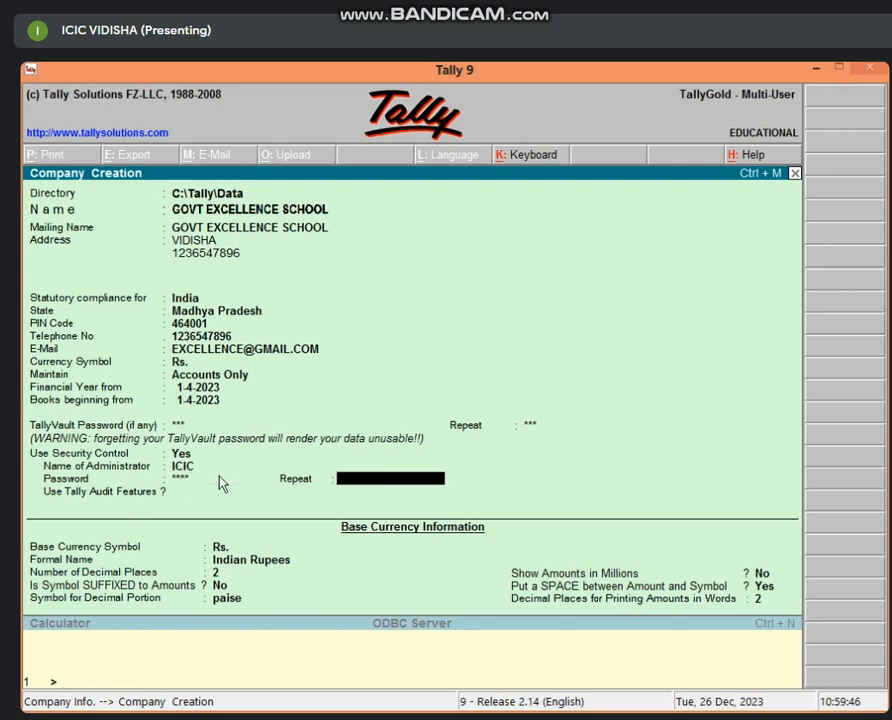
{"action": "key", "text": "Return"}
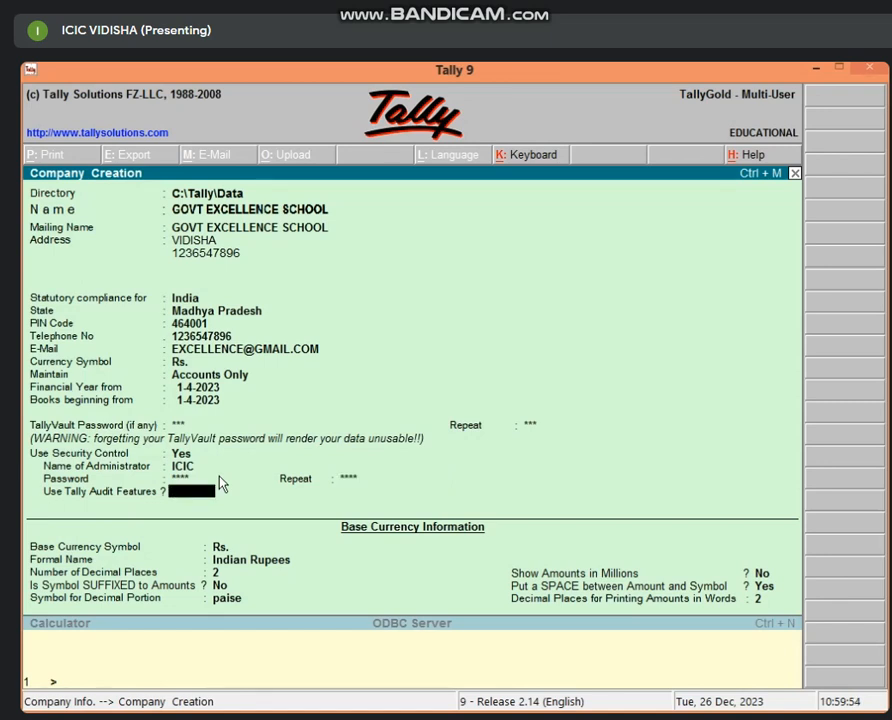
Decline Tally audit features, keep Rs. / Indian Rupees as base currency, and dismiss the Defender popup.
{"action": "type", "text": "N"}
{"action": "key", "text": "Return"}
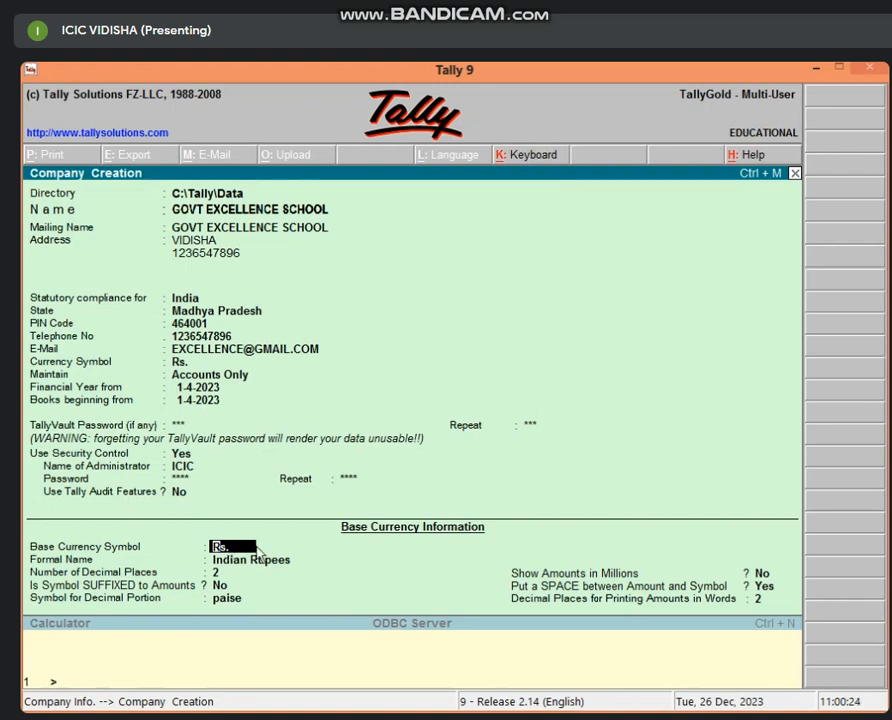
{"action": "key", "text": "Return"}
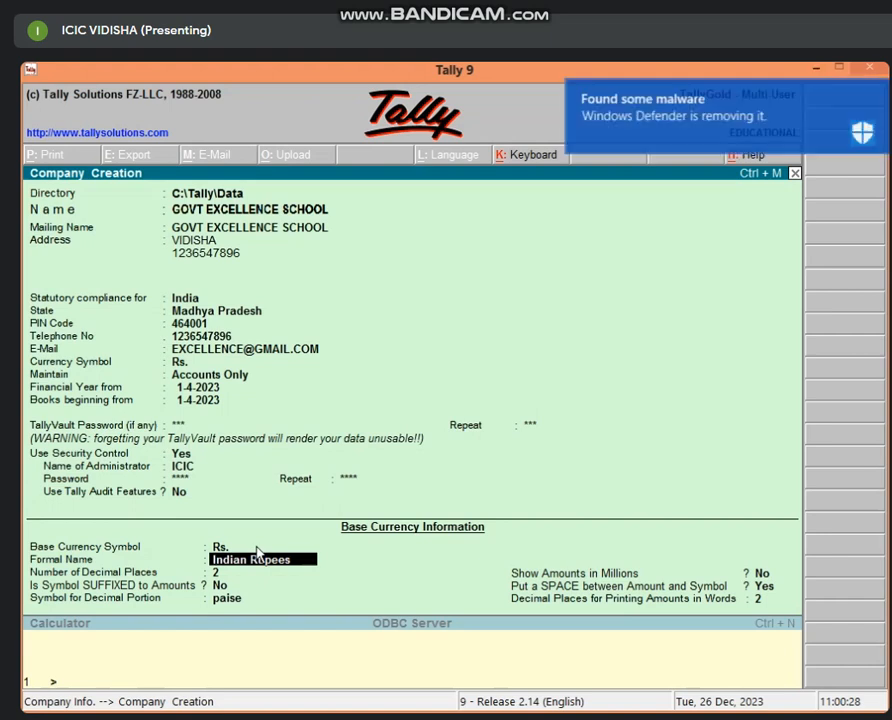
{"action": "key", "text": "Return"}
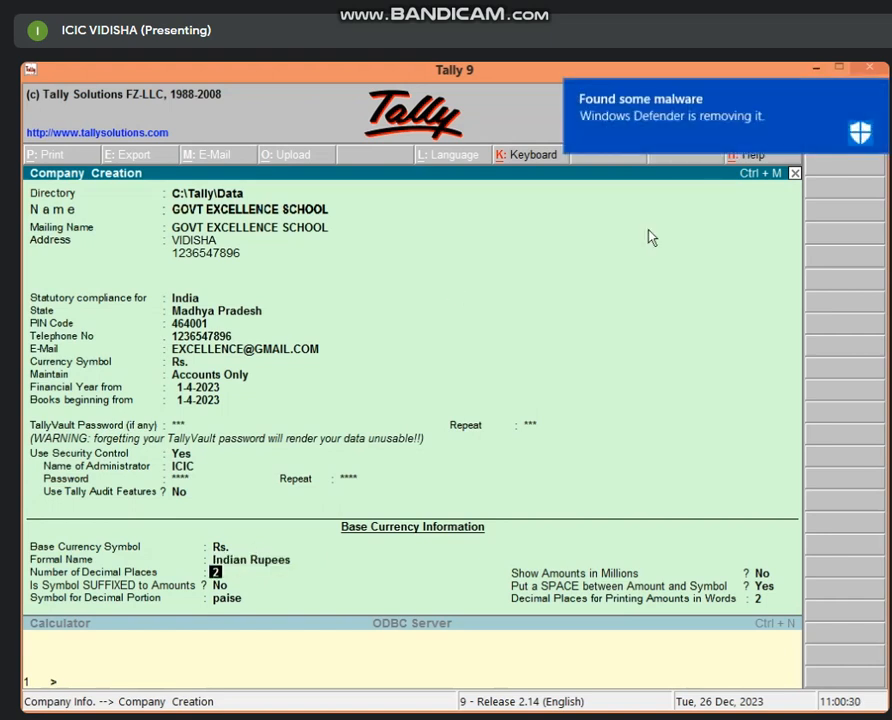
{"action": "left_click", "coordinate": [875, 94]}
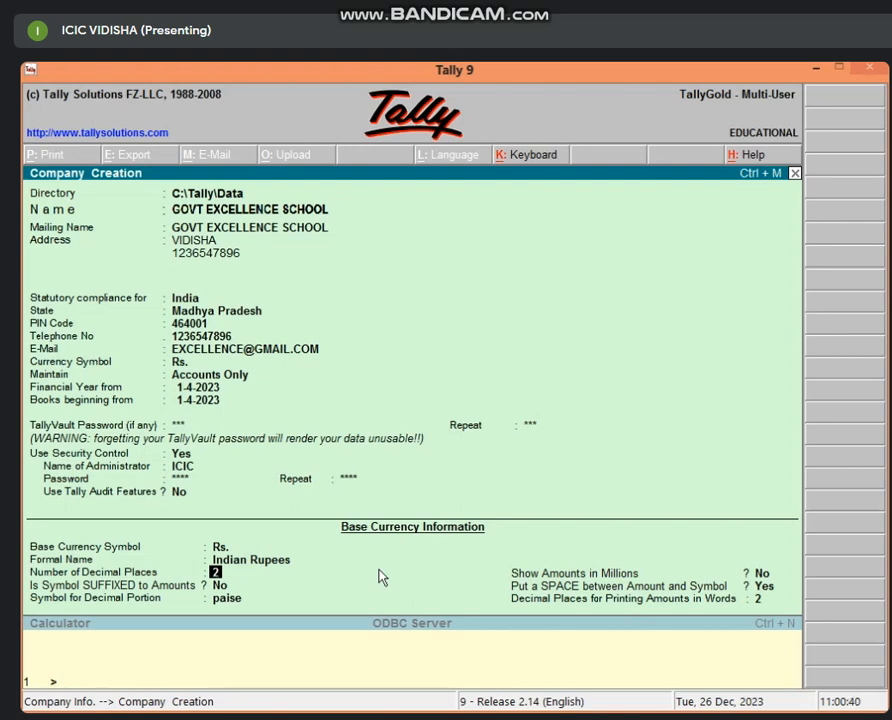
Keep the currency defaults: 2 decimal places, symbol not suffixed, and 'paise' for the decimal portion.
{"action": "key", "text": "Return"}
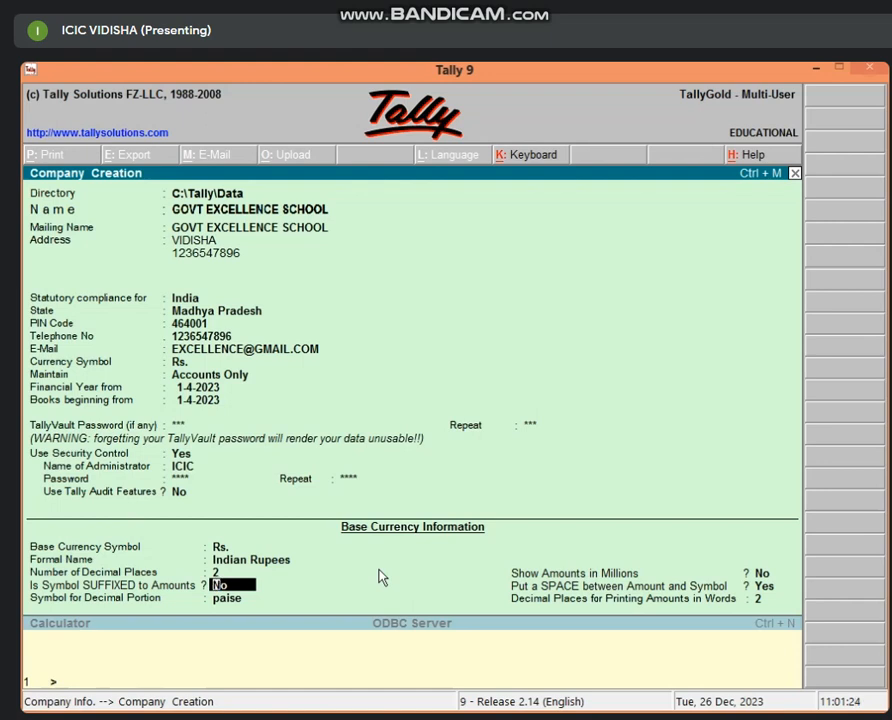
{"action": "key", "text": "Return"}
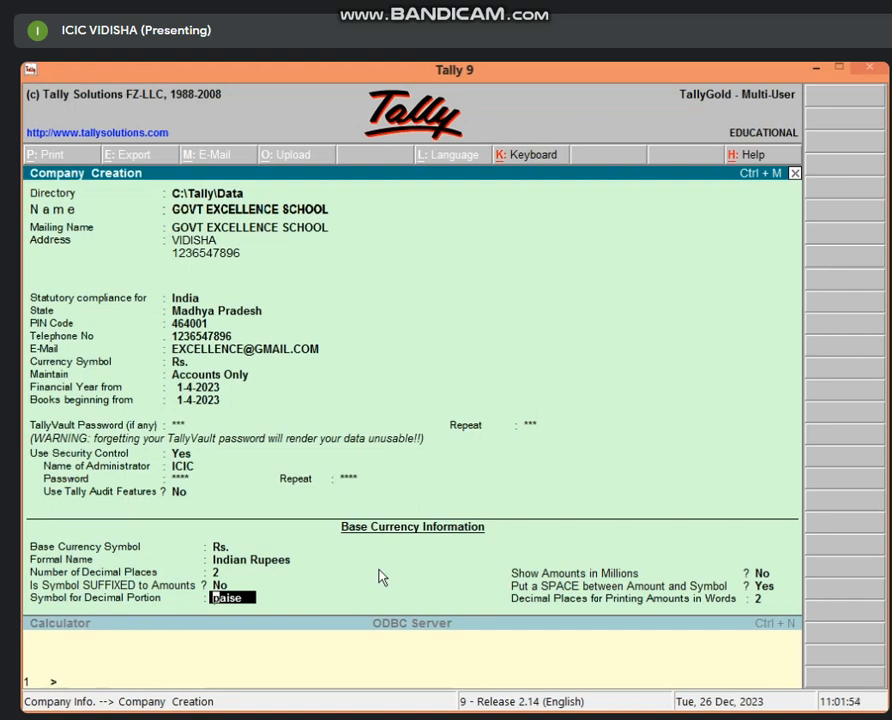
{"action": "key", "text": "Return"}
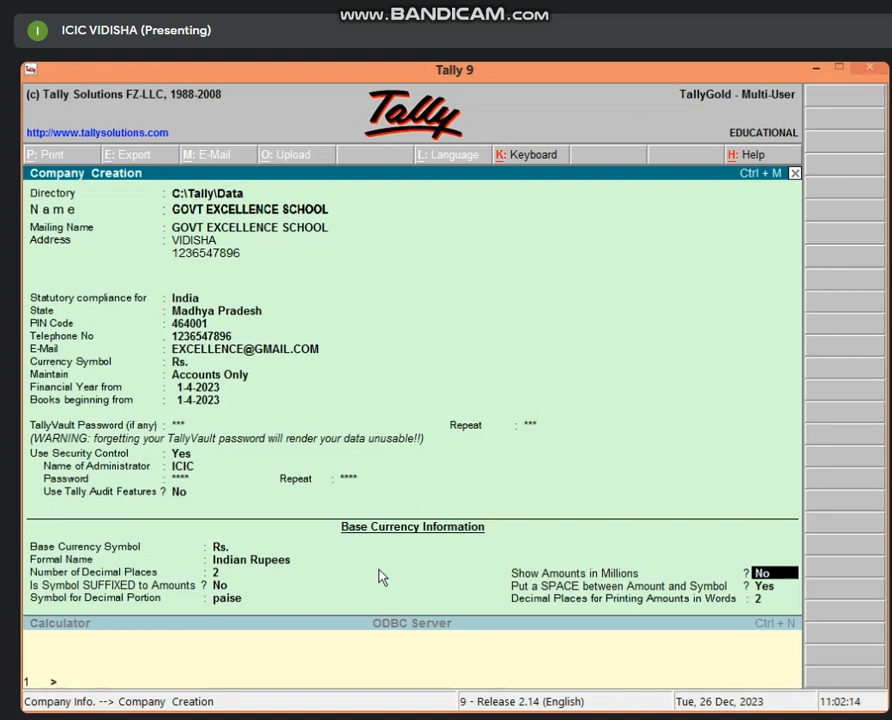
Keep amounts out of millions with a space before the symbol, then accept the company form.
{"action": "key", "text": "Return"}
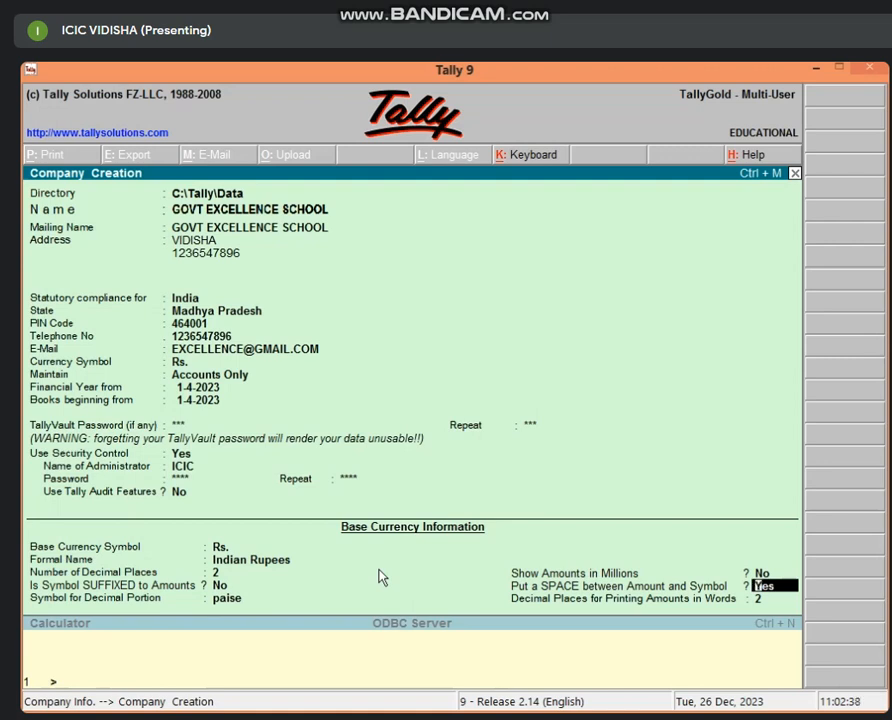
{"action": "key", "text": "Return"}
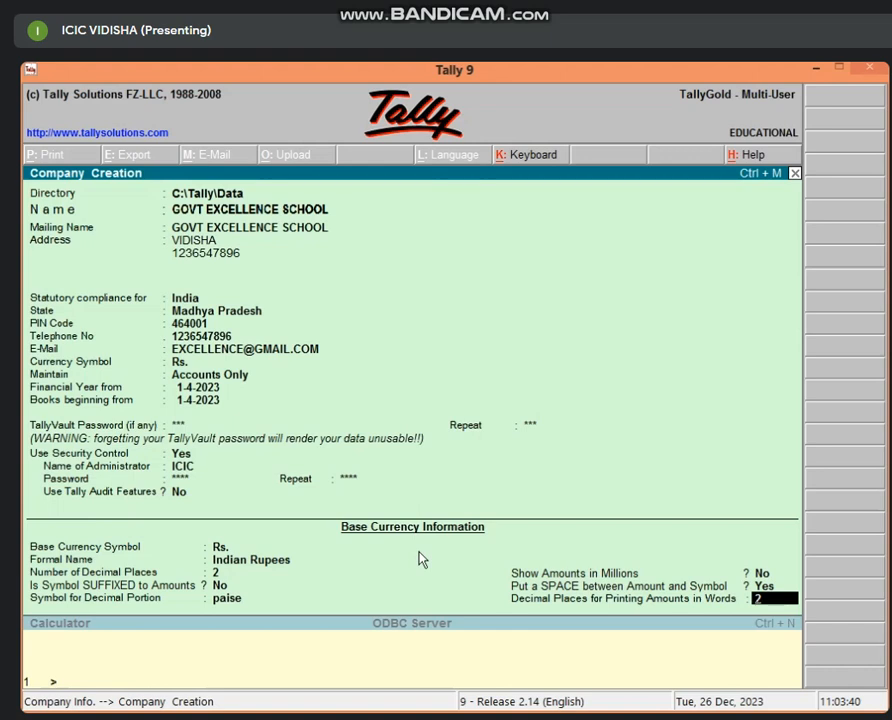
{"action": "key", "text": "Return"}
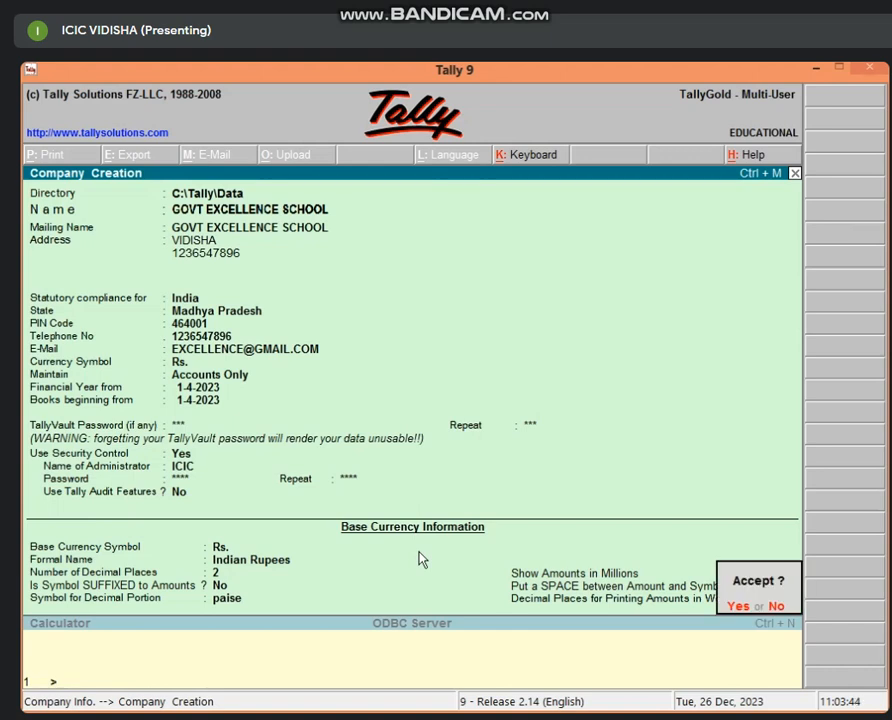
{"action": "key", "text": "Return"}
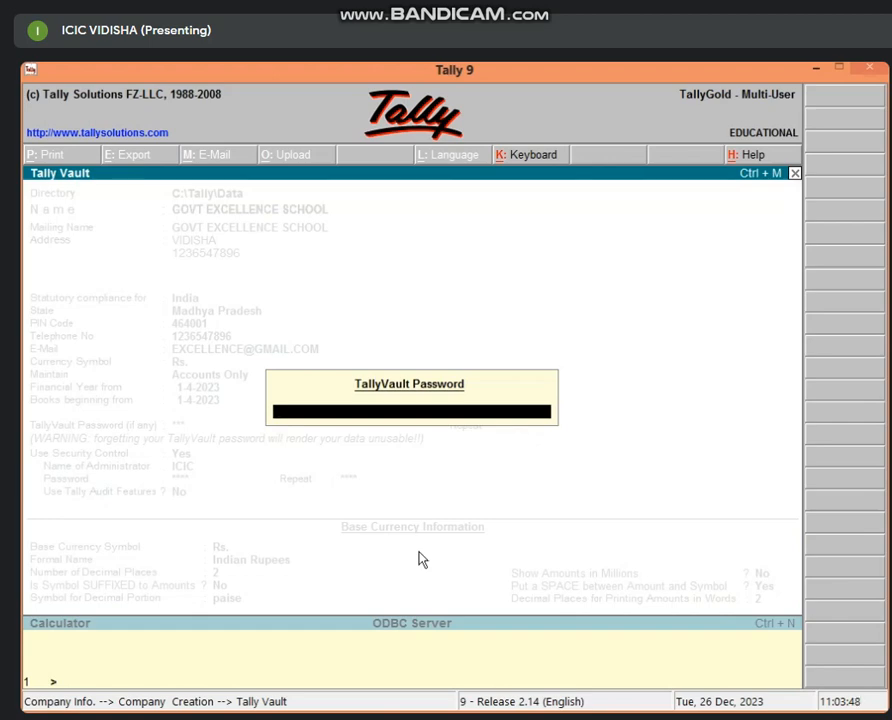
Submit the TallyVault password, then log in with the administrator user name and password.
{"action": "type", "text": "*"}
{"action": "key", "text": "Return"}
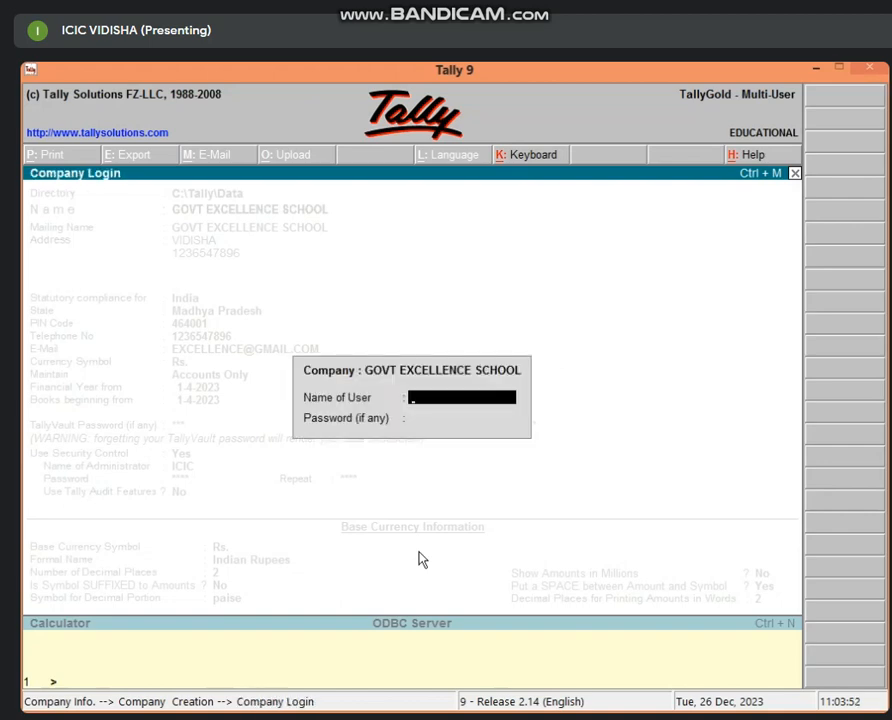
{"action": "type", "text": "ICIC"}
{"action": "key", "text": "Return"}
{"action": "type", "text": "1"}
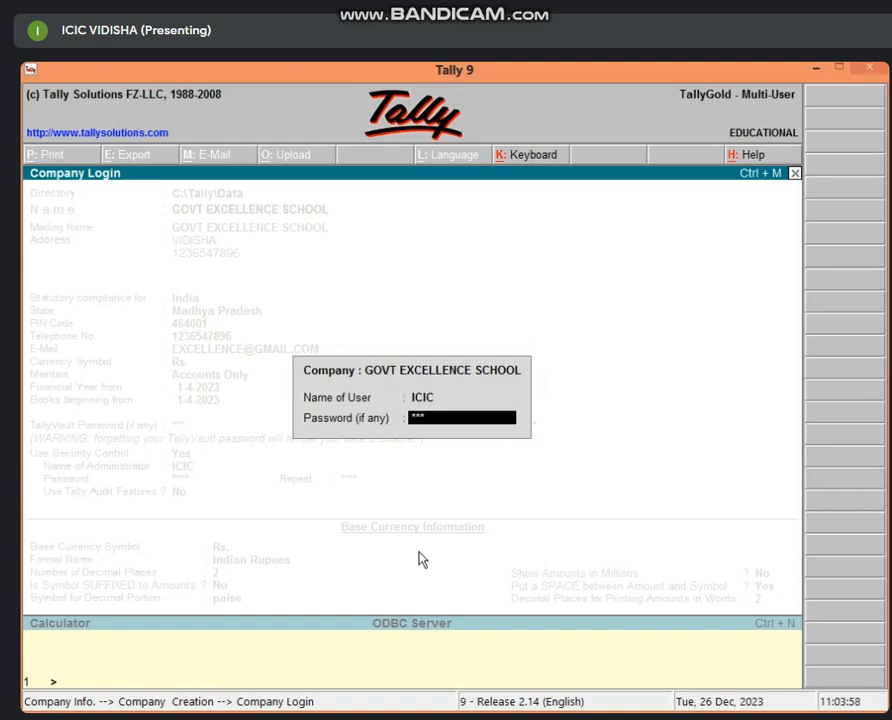
{"action": "key", "text": "Return"}
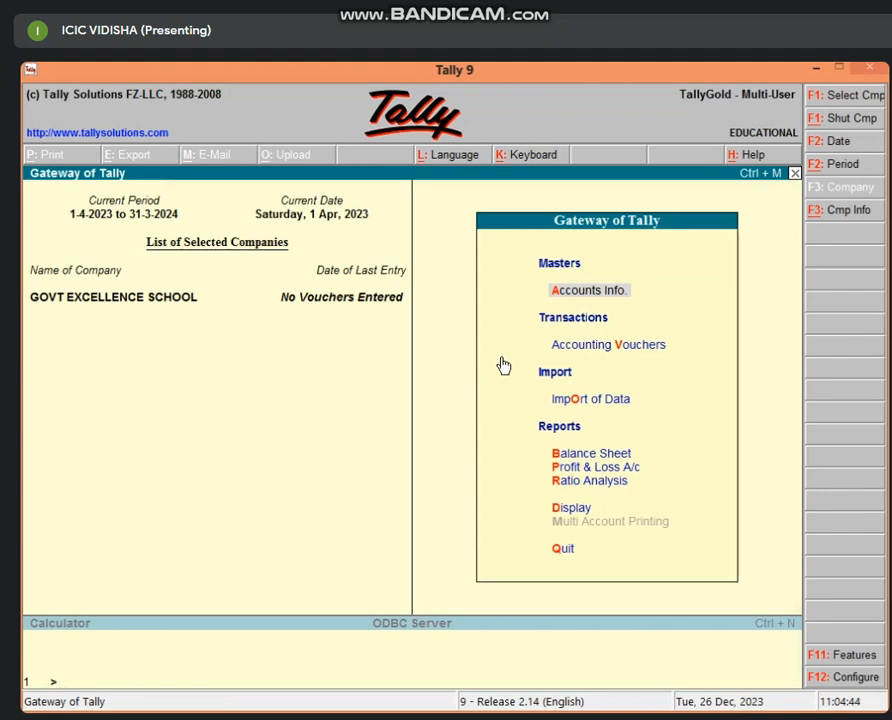
Once loading finishes, shut GOVT EXCELLENCE SCHOOL with Alt+F1.
{"action": "key", "text": "alt+F1"}
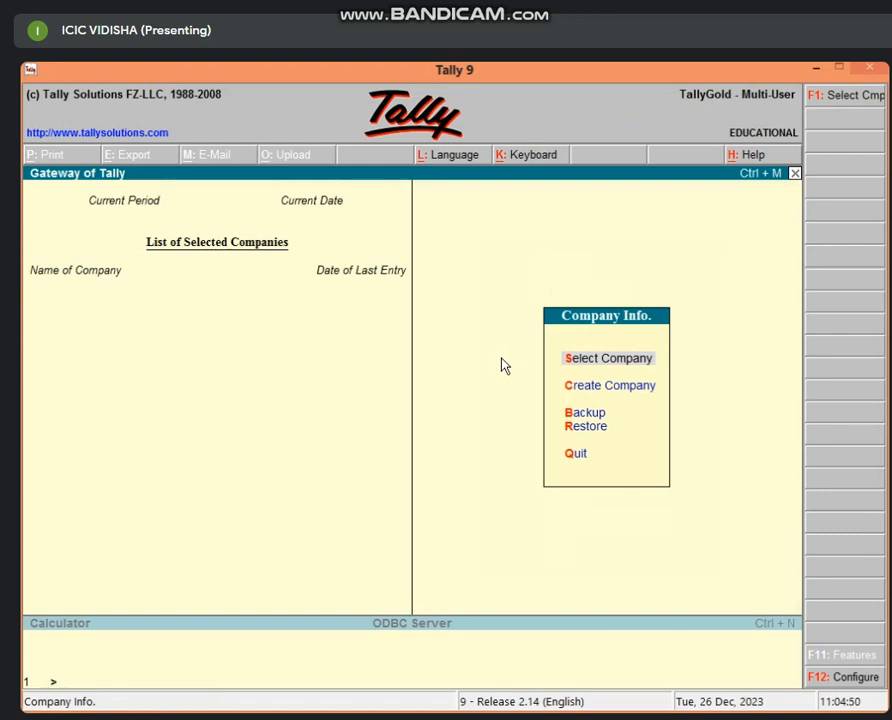
{"action": "left_click", "coordinate": [617, 363]}
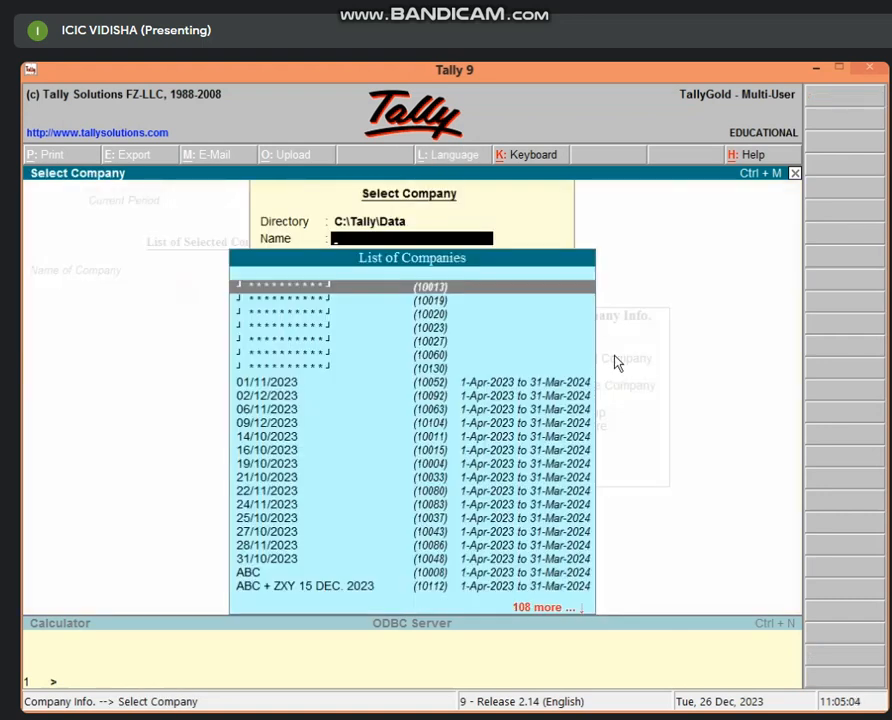
{"action": "key", "text": "Escape"}
{"action": "type", "text": "G"}
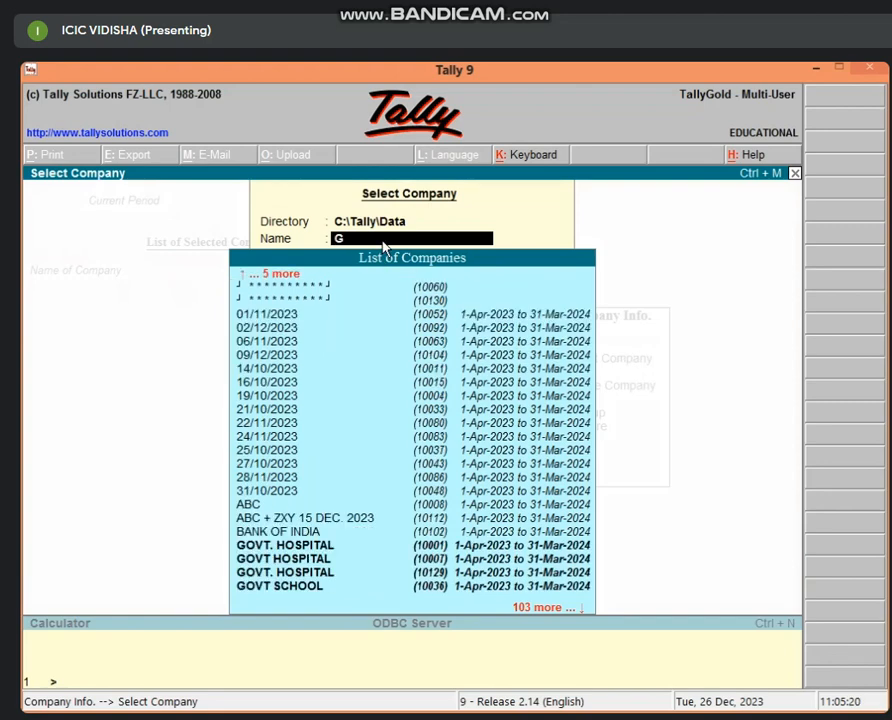
{"action": "type", "text": "OVT"}
{"action": "key", "text": "Down"}
{"action": "key", "text": "Down"}
{"action": "key", "text": "Down"}
{"action": "key", "text": "Down"}
{"action": "key", "text": "Down"}
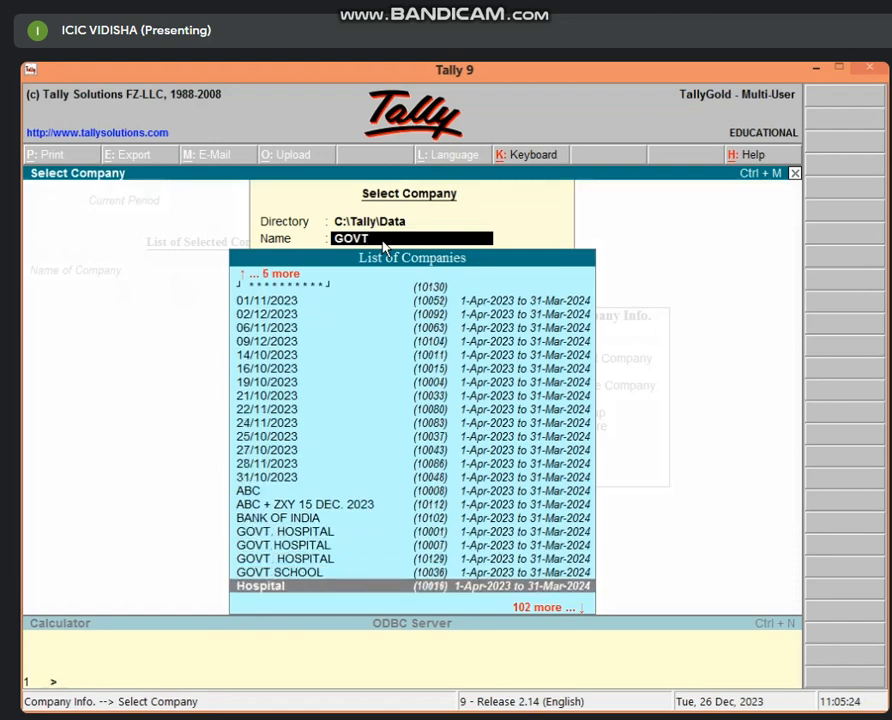
{"action": "key", "text": "Up"}
{"action": "key", "text": "Up"}
{"action": "key", "text": "Up"}
{"action": "key", "text": "Up"}
{"action": "key", "text": "Up"}
{"action": "key", "text": "Up"}
{"action": "key", "text": "Up"}
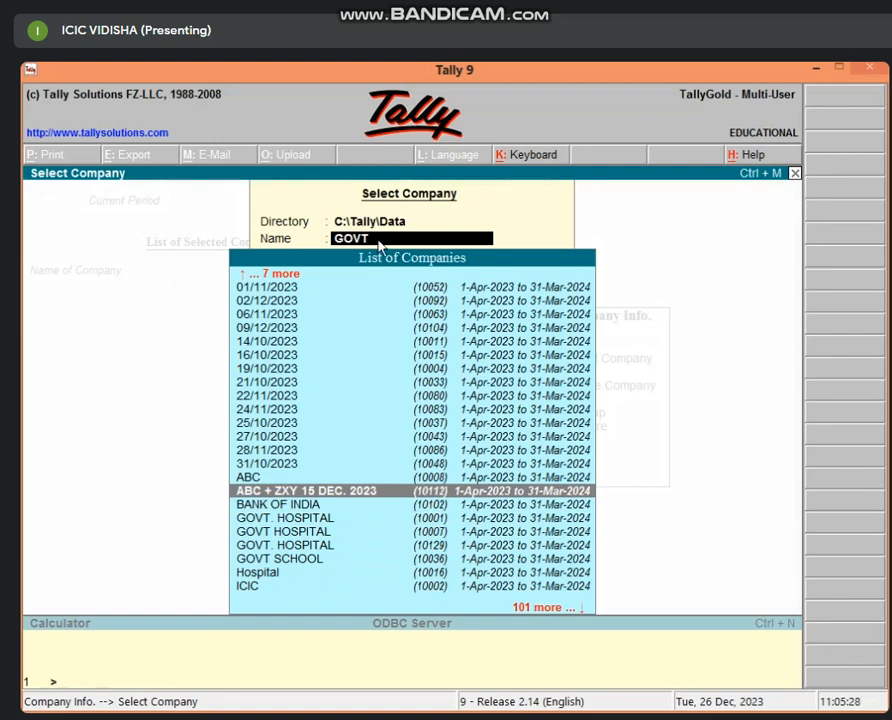
{"action": "key", "text": "Escape"}
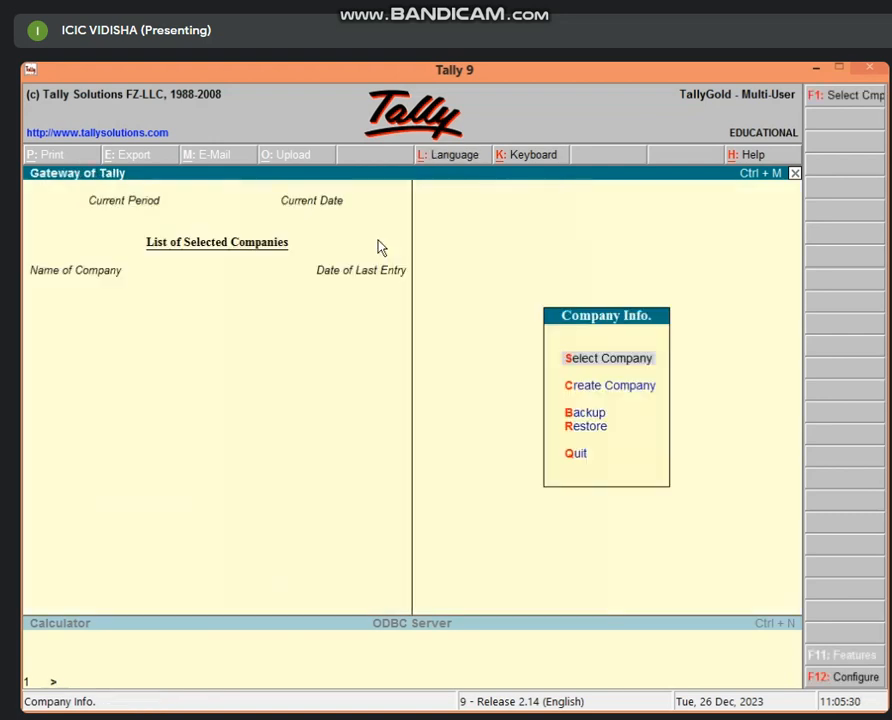
Choose Select Company to list the companies stored in C:\Tally\Data.
{"action": "key", "text": "Return"}
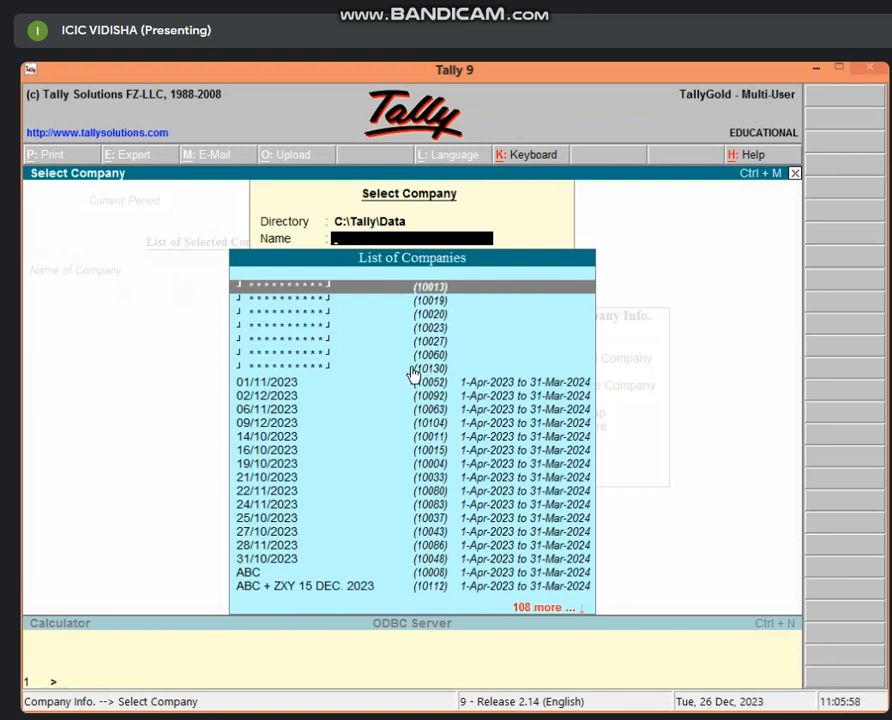
Open masked company 10130, enter its TallyVault password, and log in with the administrator credentials.
{"action": "left_click", "coordinate": [315, 373]}
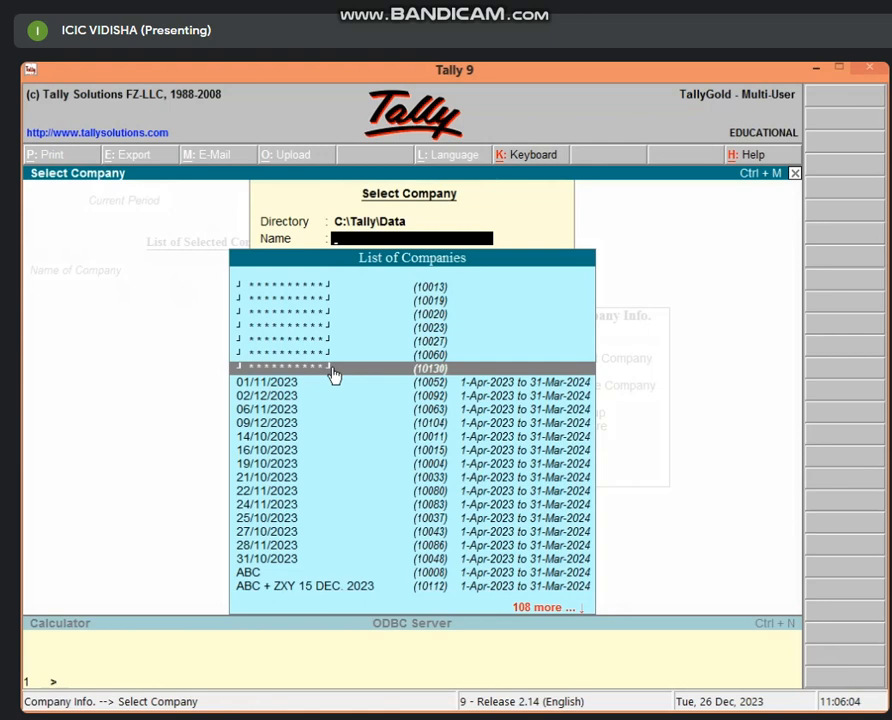
{"action": "left_click", "coordinate": [437, 370]}
{"action": "type", "text": "***"}
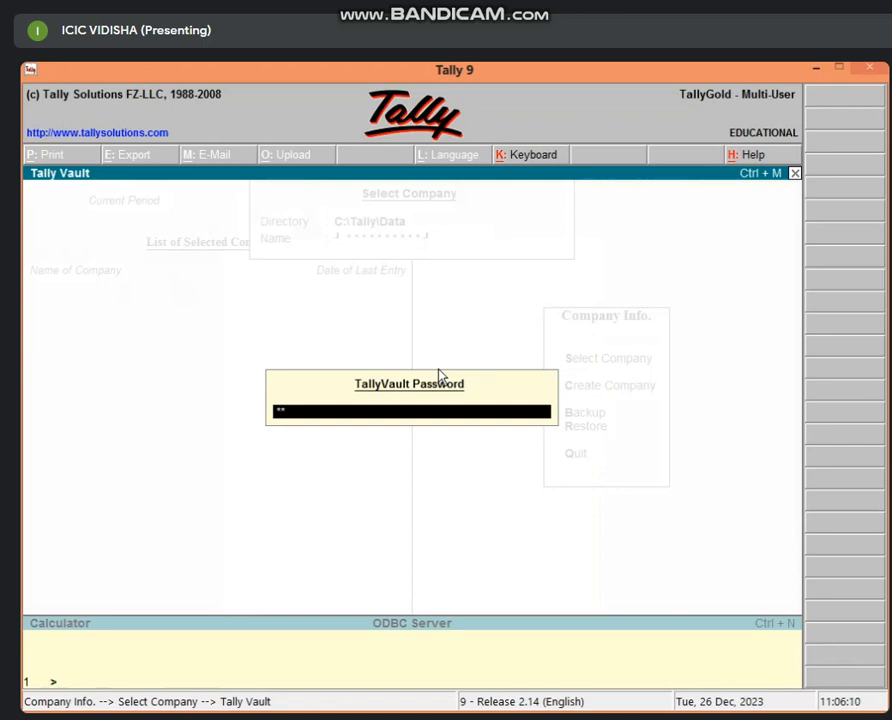
{"action": "key", "text": "Return"}
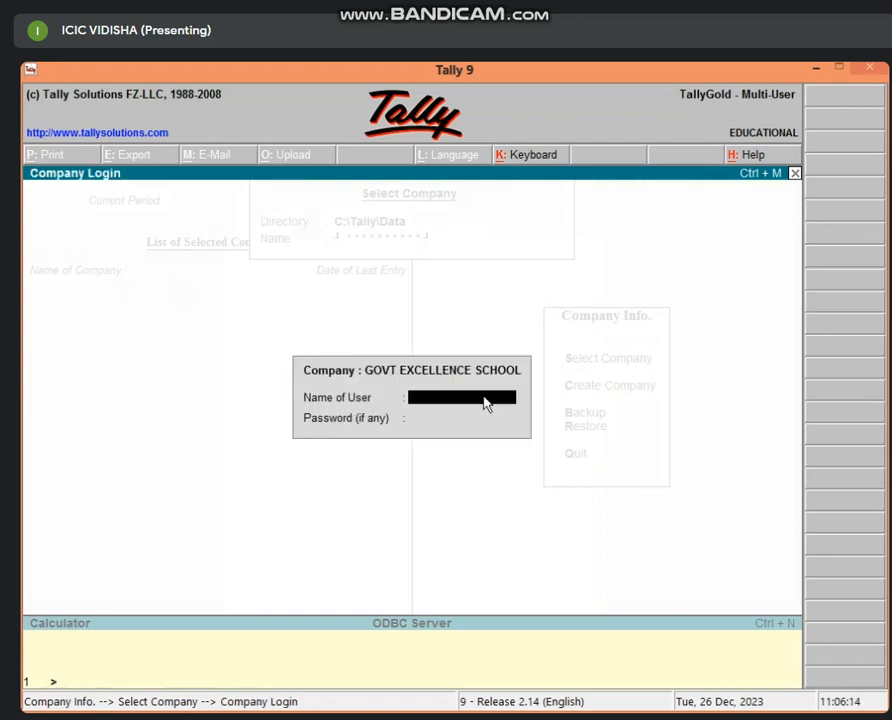
{"action": "type", "text": "ICIC"}
{"action": "key", "text": "Return"}
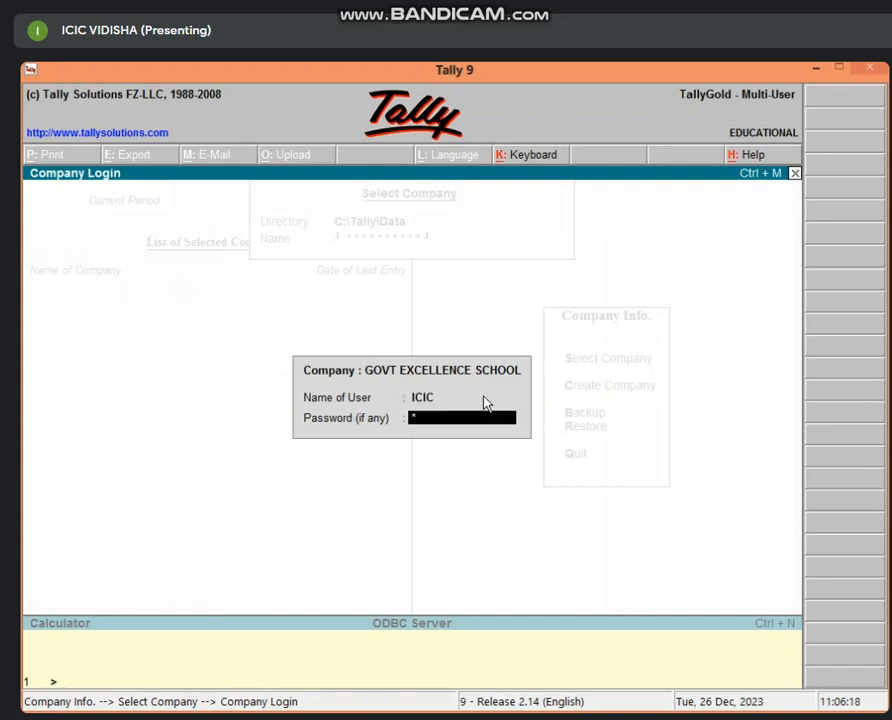
{"action": "type", "text": "****"}
{"action": "key", "text": "Return"}
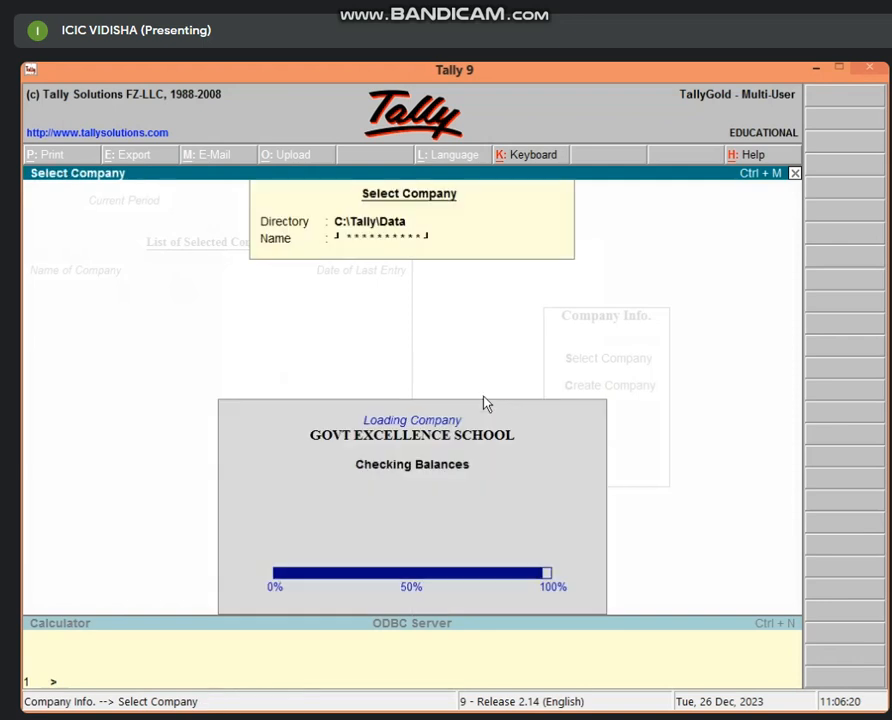